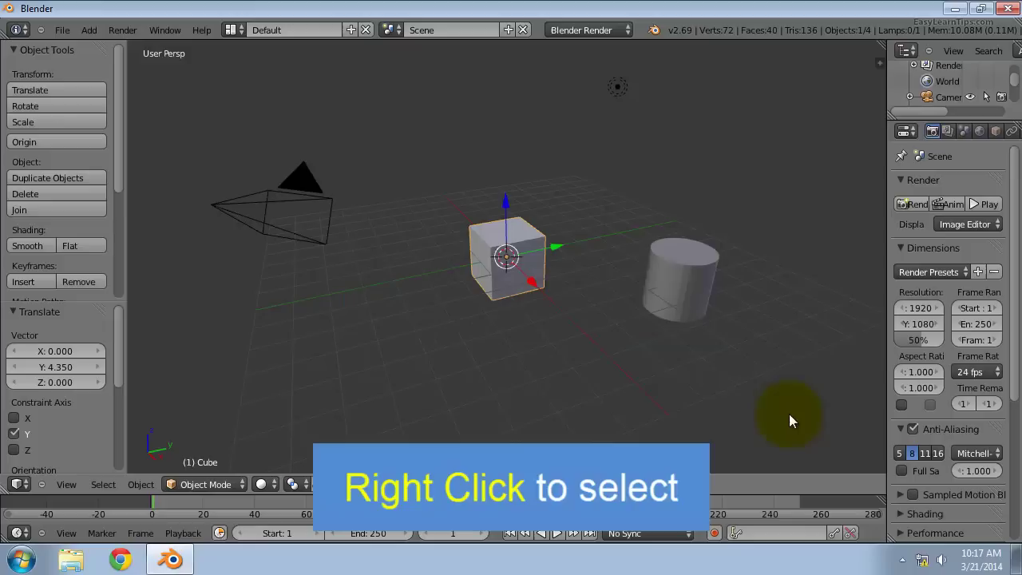
Select the cylinder and move it with M to another layer, leaving only cube and camera visible
right_click(678, 302)
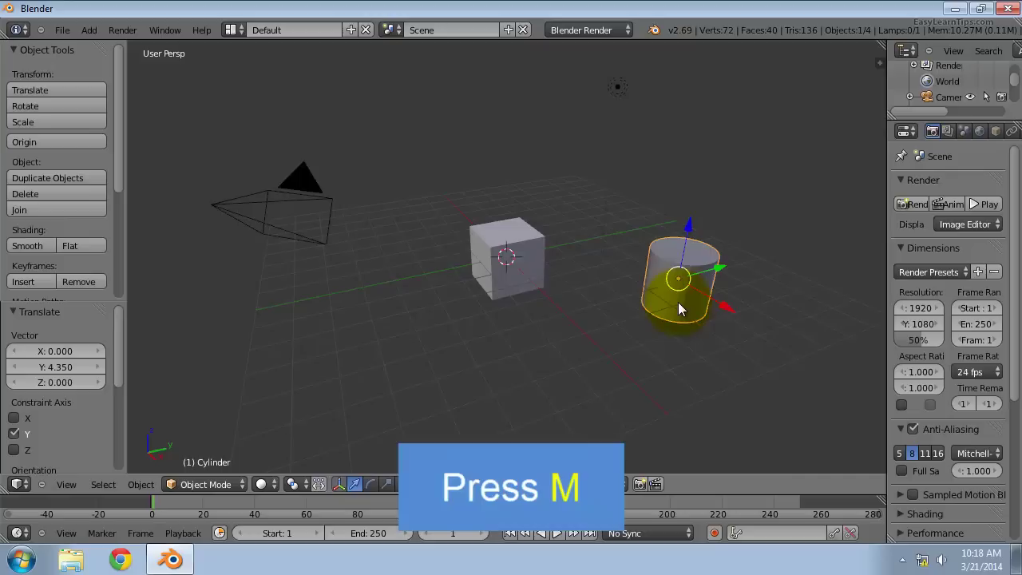
key(m)
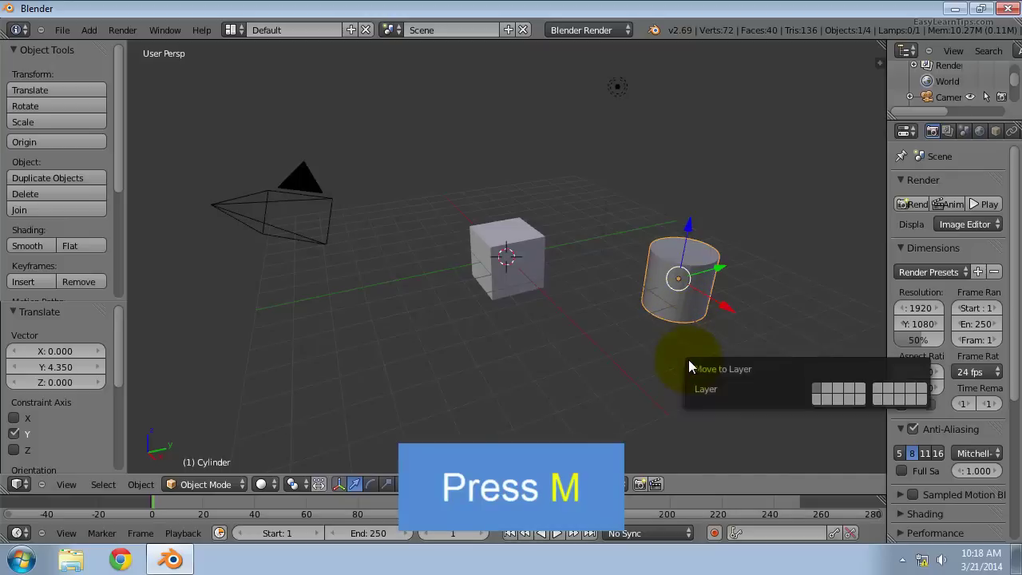
click(838, 400)
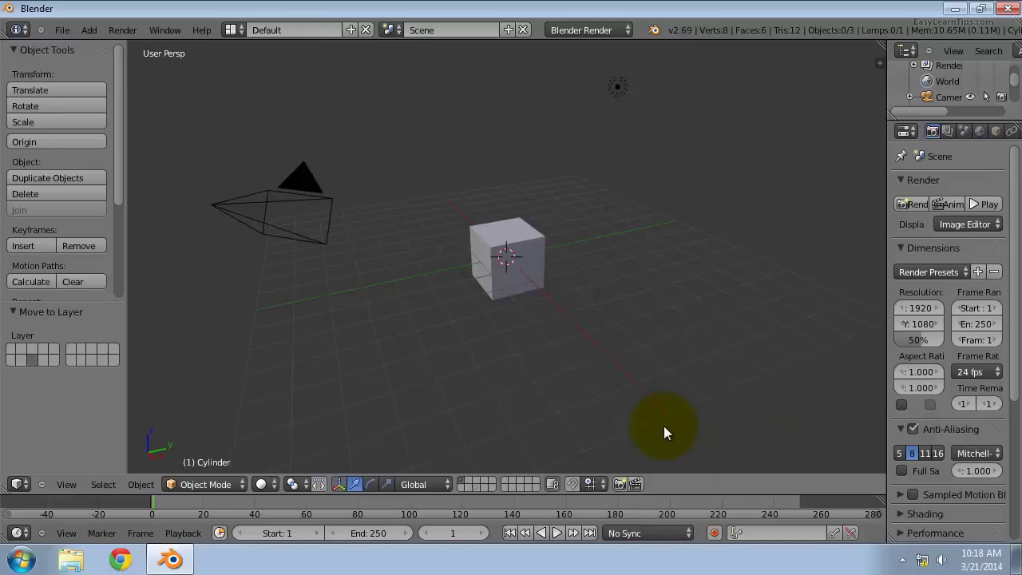
click(460, 482)
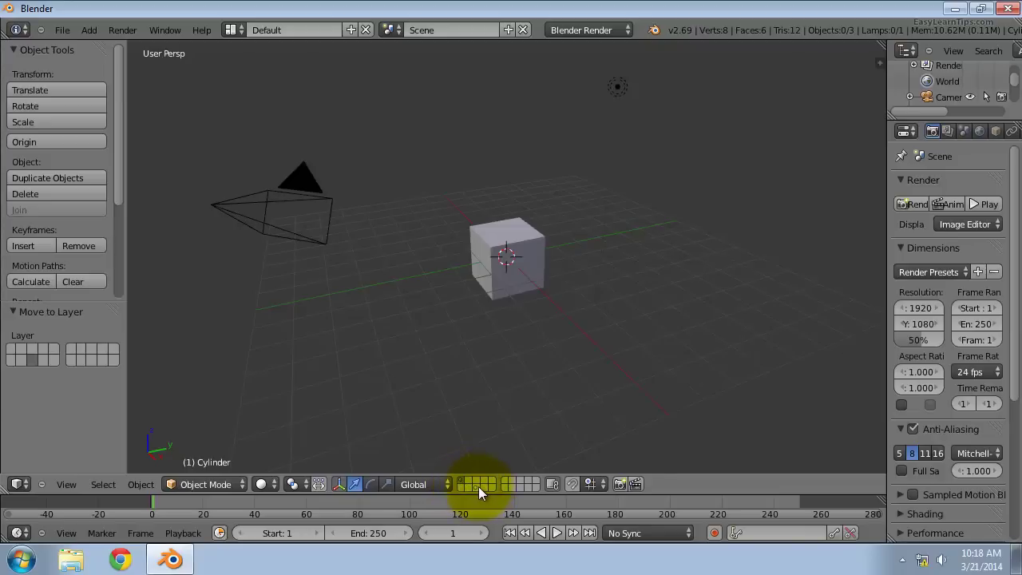
Show the cylinder's layer, then Shift-add further layers to it in the M popup
click(477, 486)
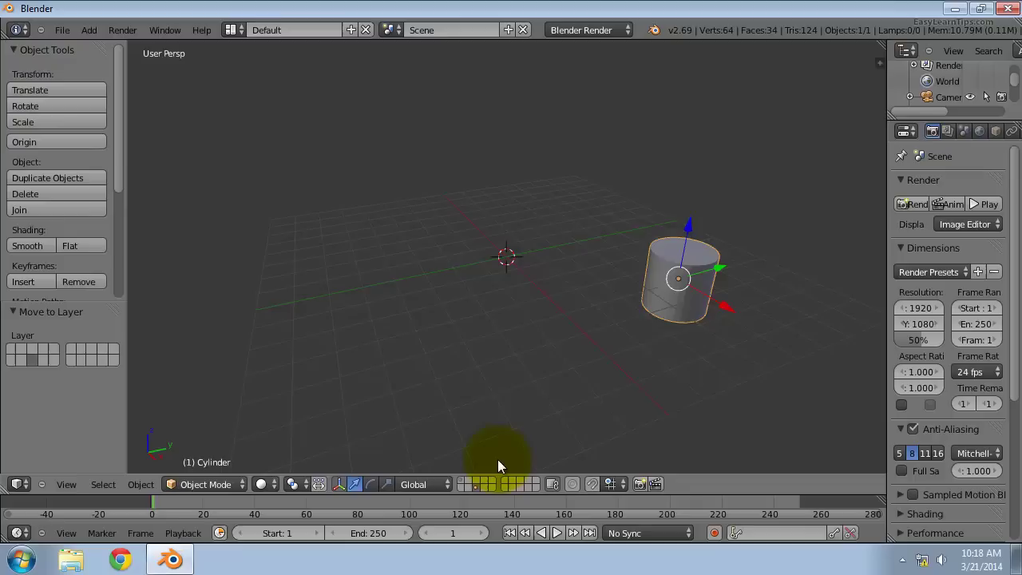
key(m)
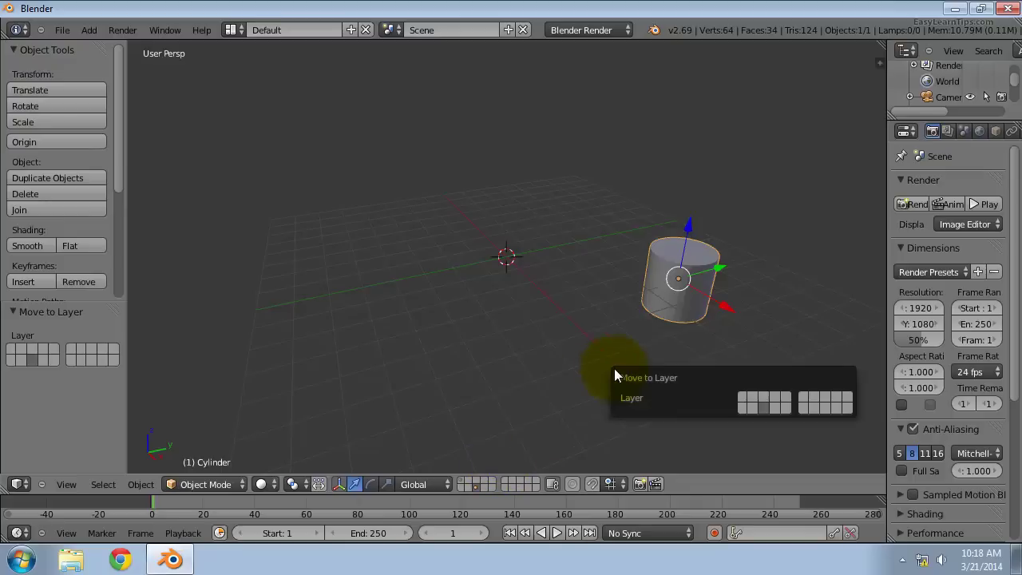
shift+click(748, 401)
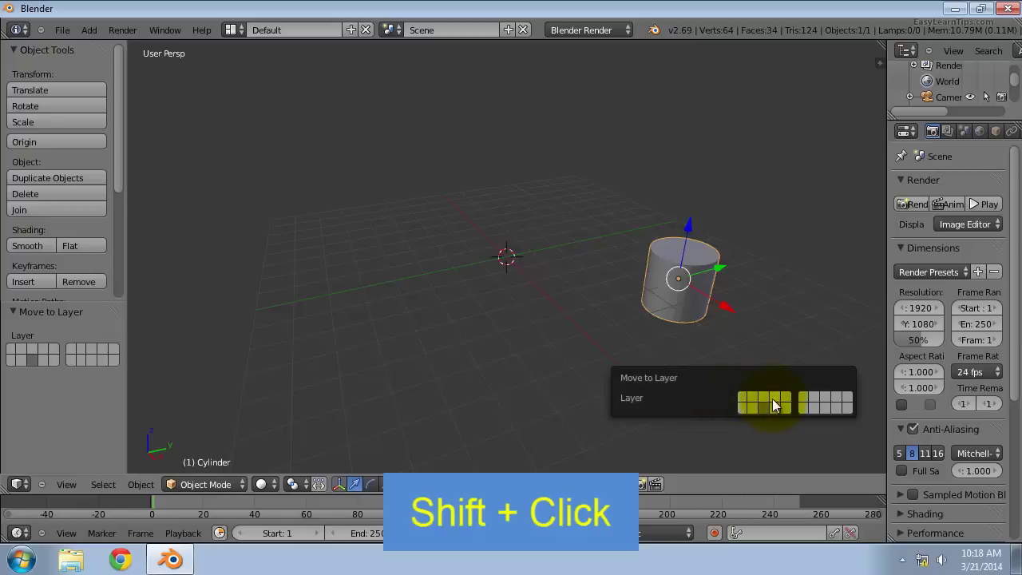
shift+click(754, 396)
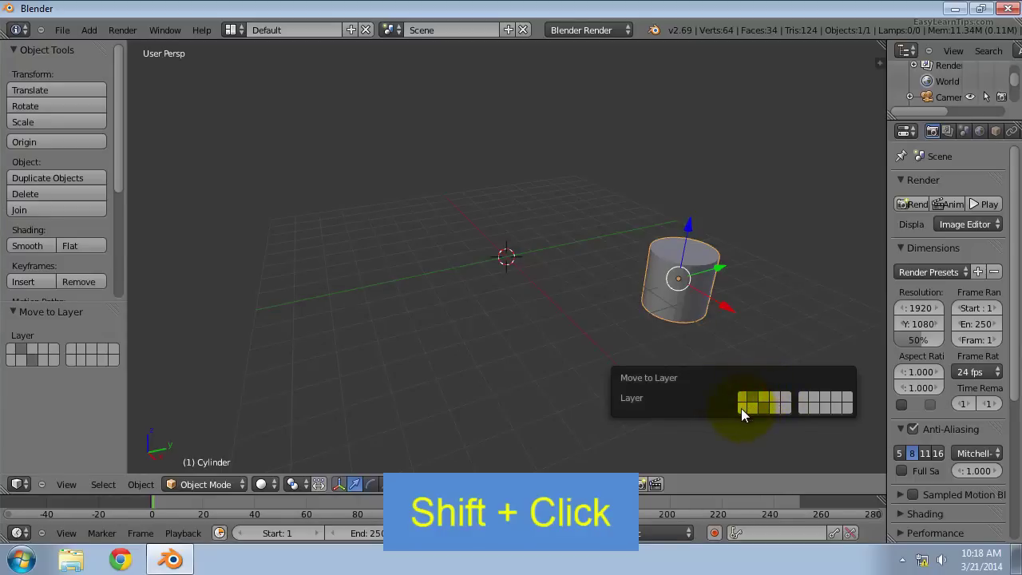
shift+click(776, 397)
shift+click(784, 396)
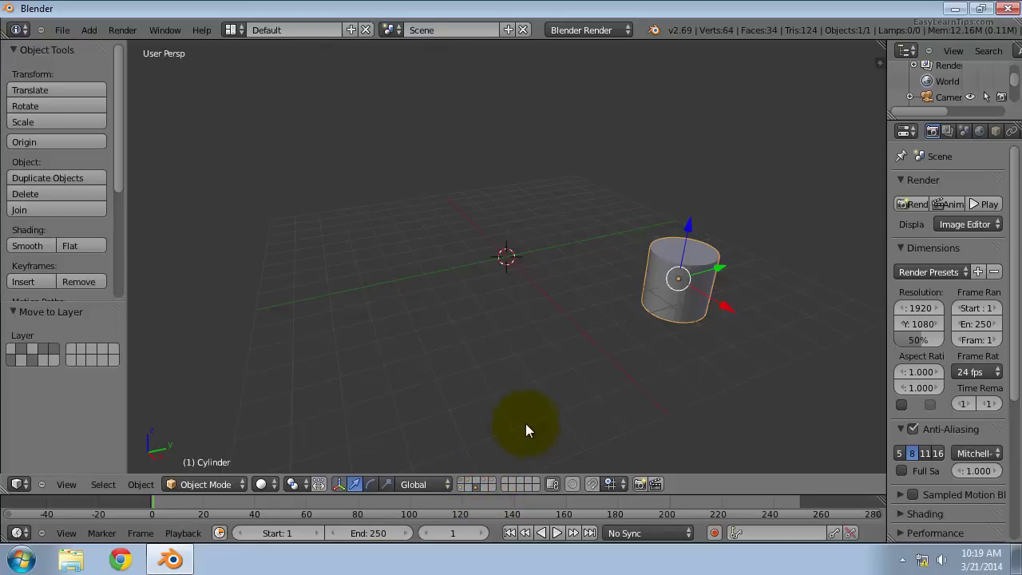
Reassign the cylinder to just one layer through the M popup
key(m)
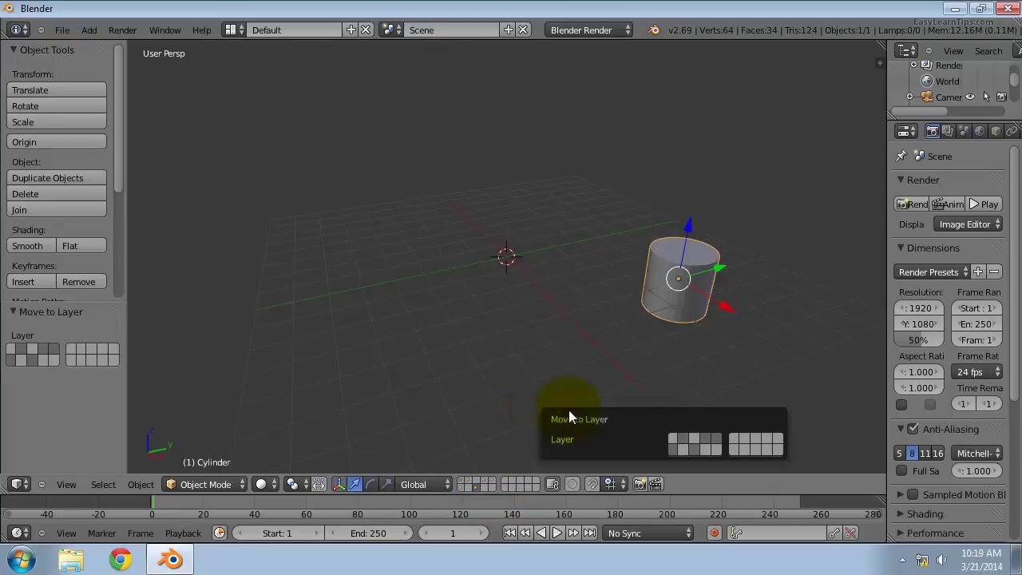
click(695, 447)
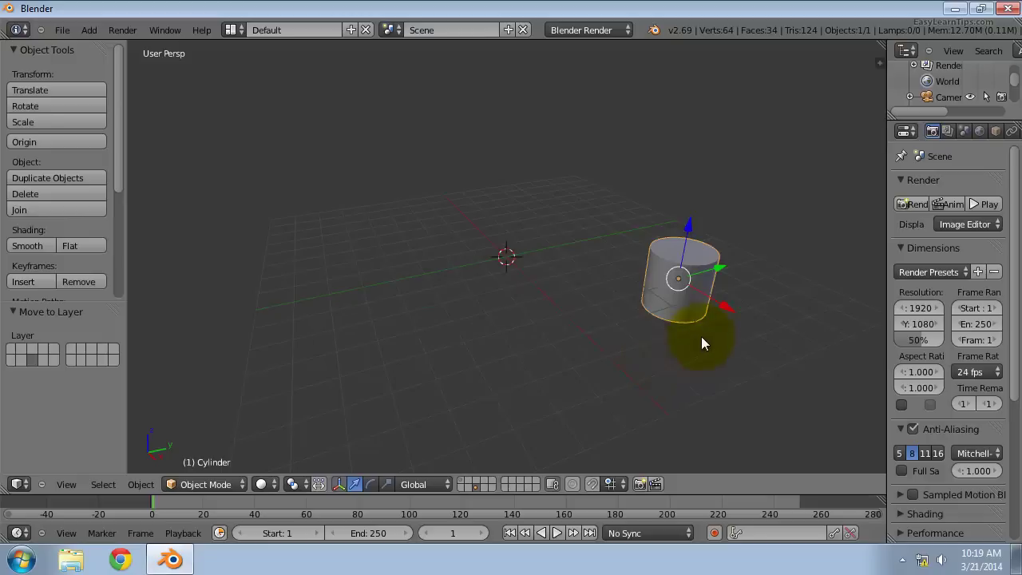
Widen the properties area and show the cylinder's Object properties
drag(885, 299, 788, 284)
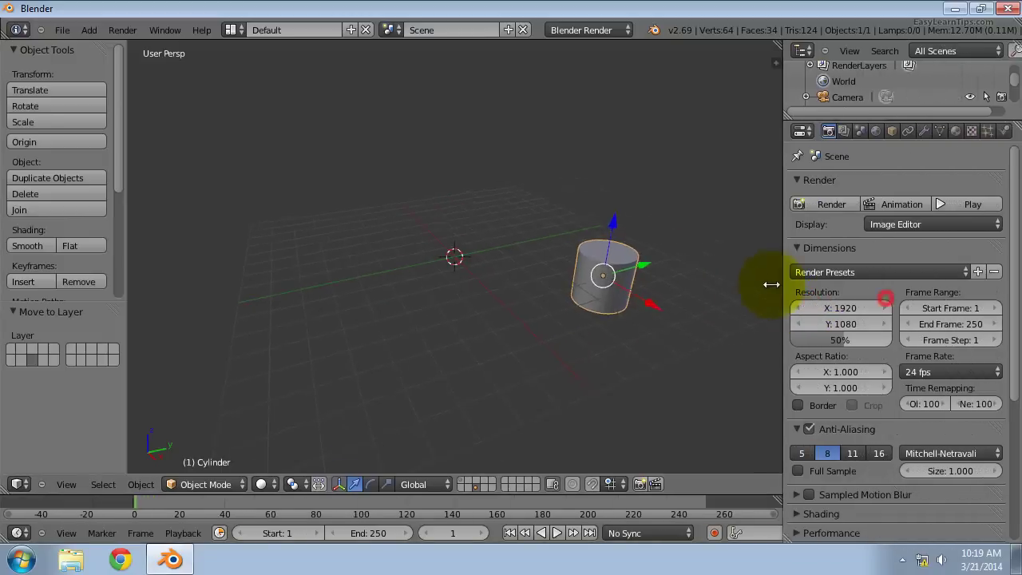
click(899, 131)
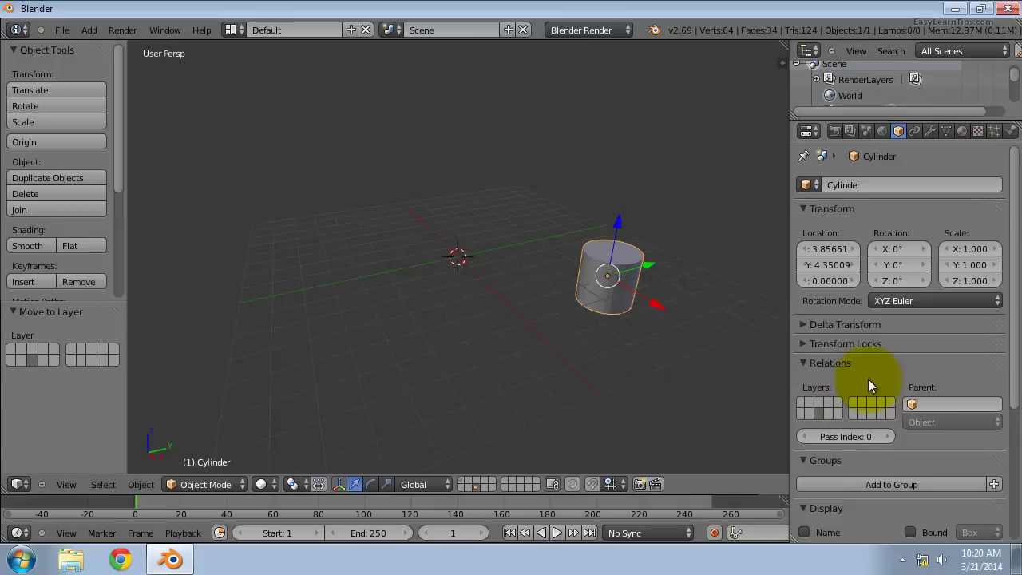
Move the cylinder to a hidden layer in Relations > Layers, then display that layer
click(831, 401)
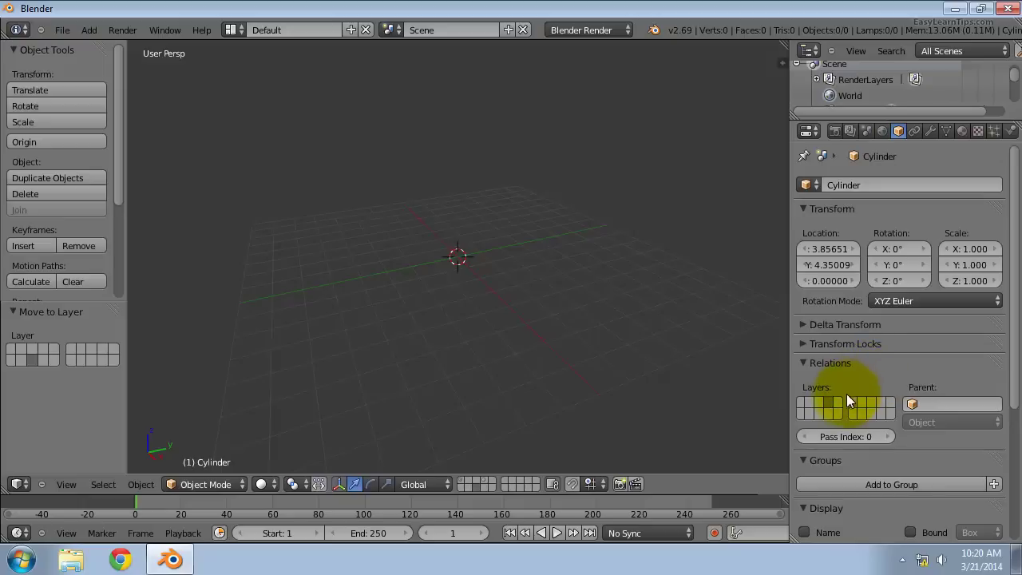
click(477, 488)
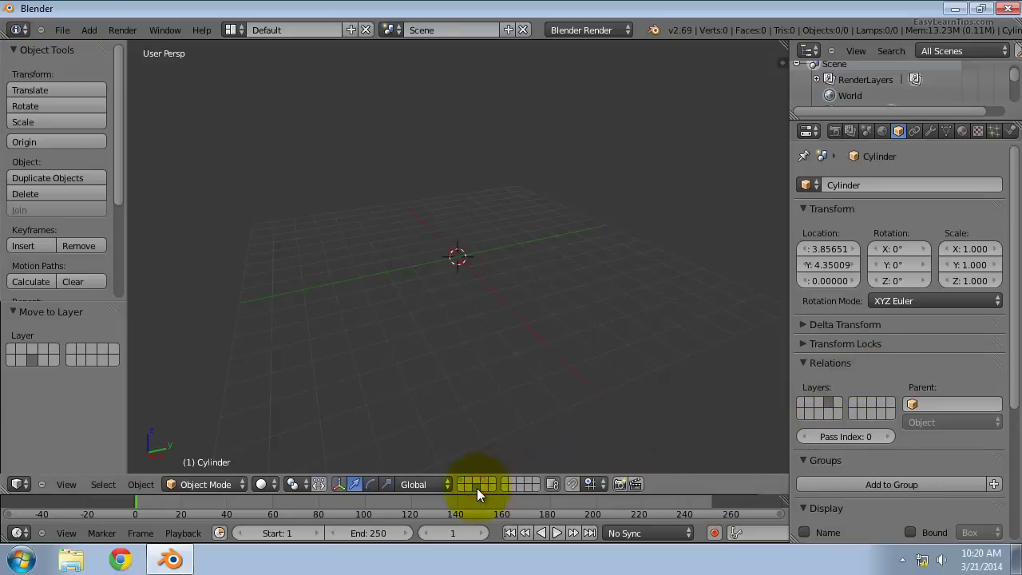
click(484, 480)
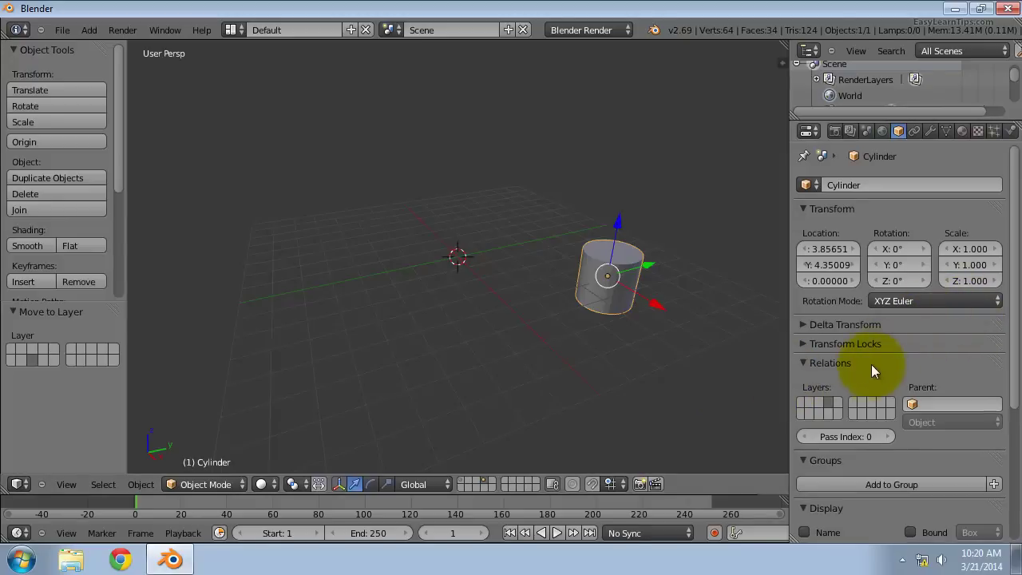
Shift-add two more layers in the Relations Layers grid, one from the second block
shift+click(857, 397)
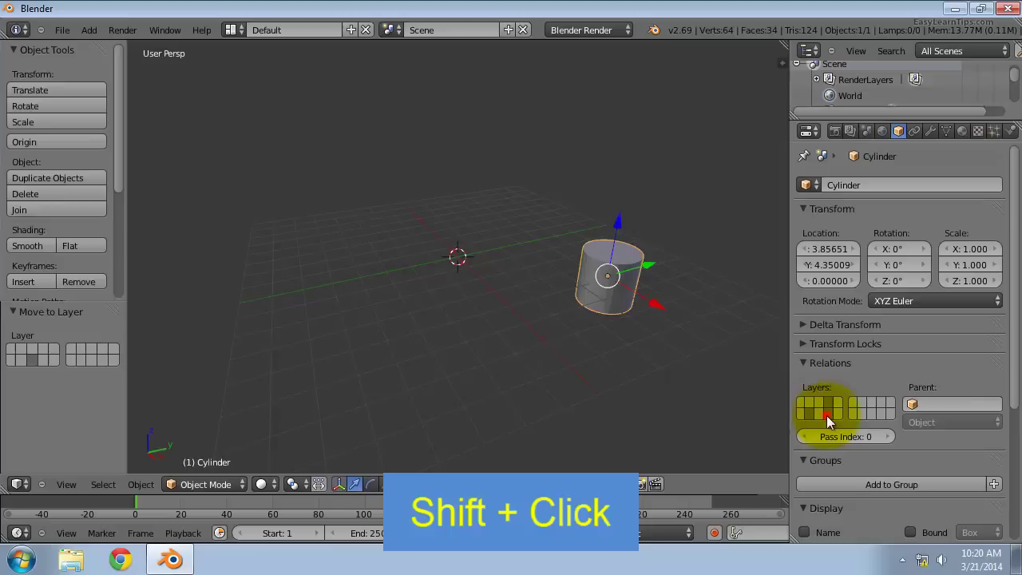
shift+click(868, 403)
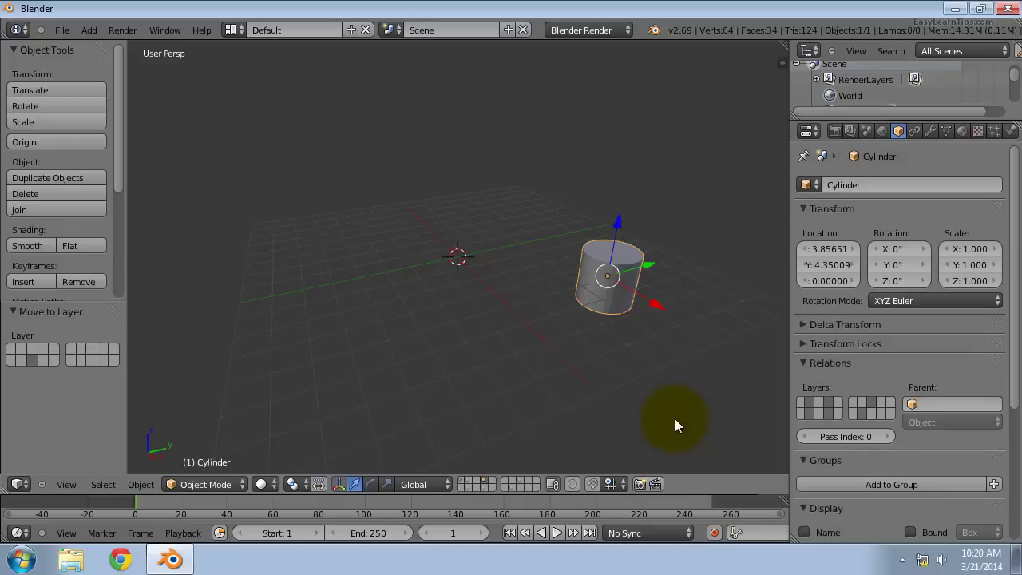
click(468, 485)
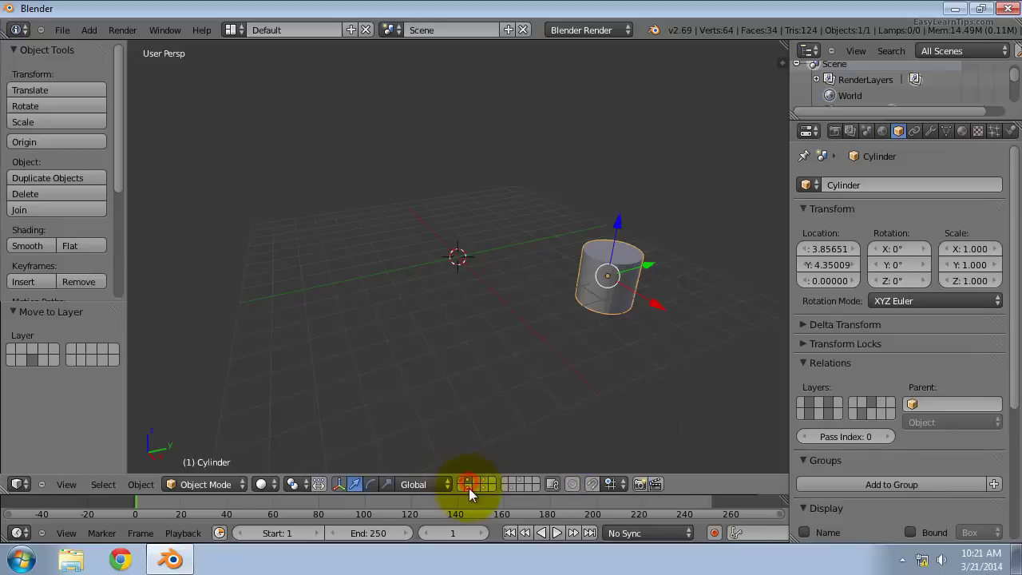
click(524, 481)
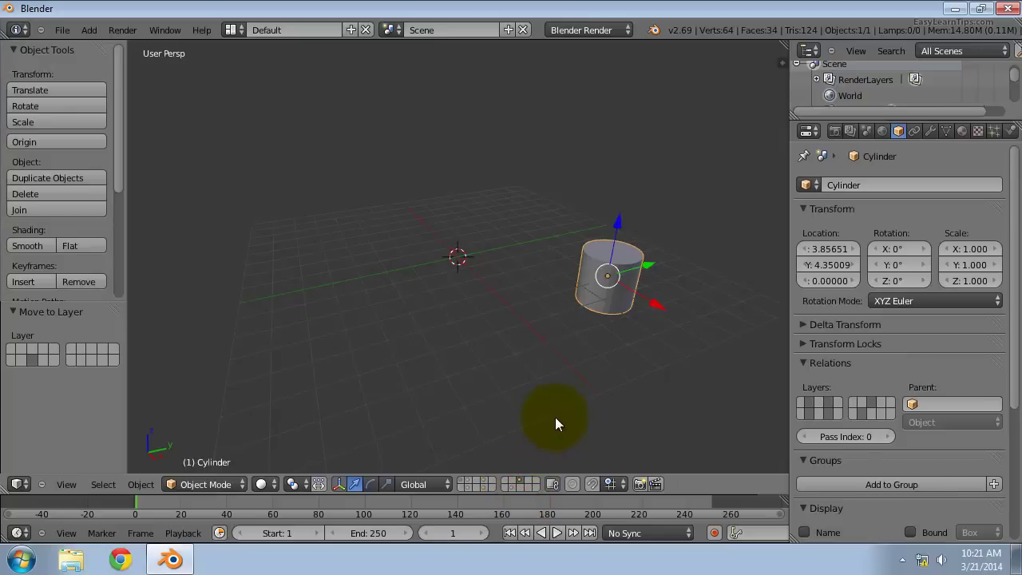